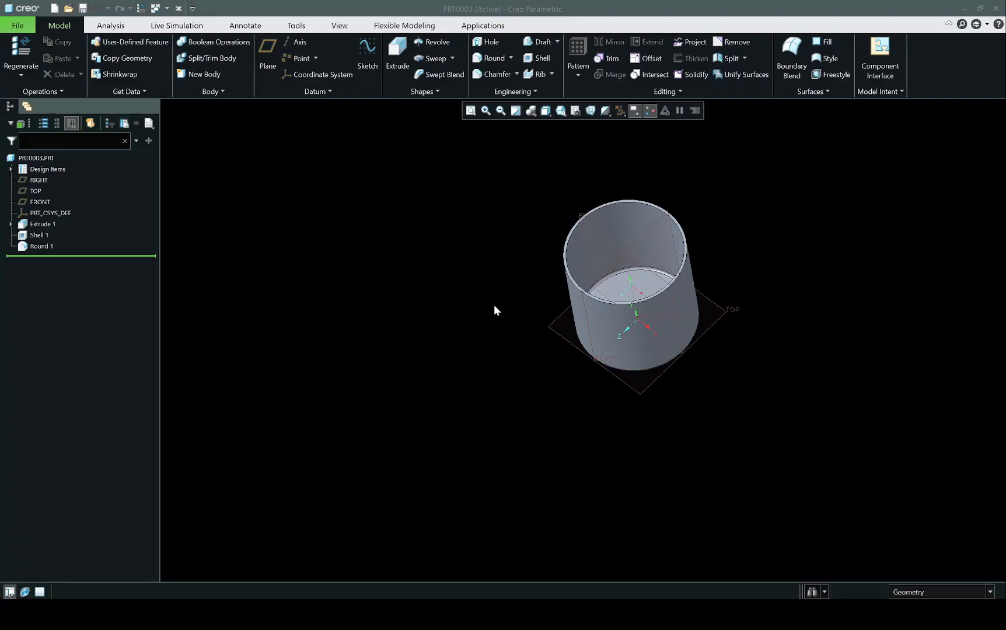
Step: Copy the cup's interior surfaces as a quilt, using the inner floor as the seed surface and the rim face as the boundary
{"action": "scroll", "coordinate": [734, 218], "scroll_direction": "down", "scroll_amount": 2}
{"action": "scroll", "coordinate": [735, 218], "scroll_direction": "down", "scroll_amount": 2}
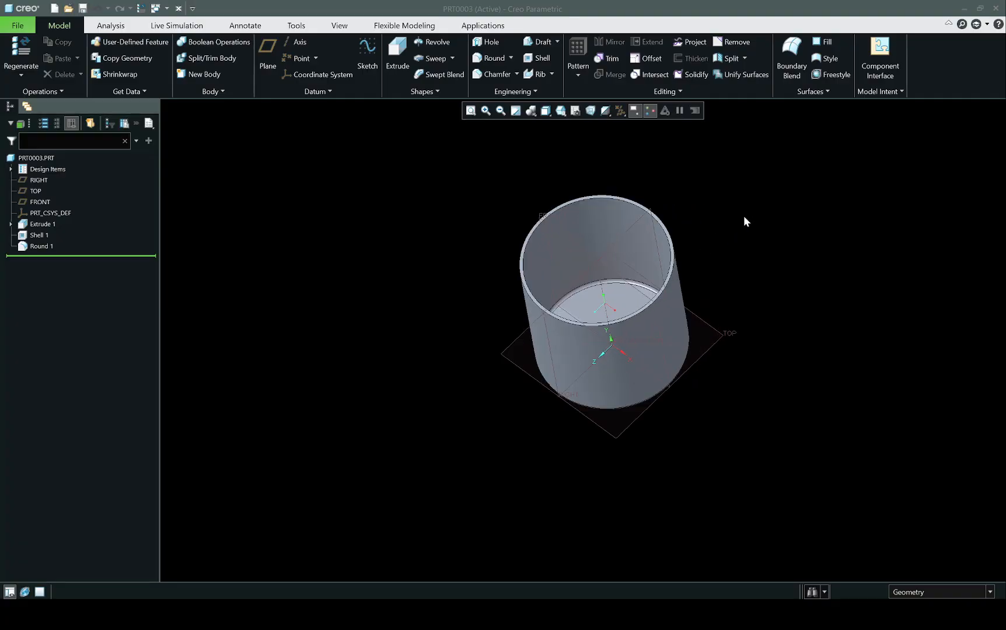
{"action": "middle_click_drag", "start_coordinate": [743, 216], "coordinate": [728, 232]}
{"action": "scroll", "coordinate": [614, 290], "scroll_direction": "down", "scroll_amount": 2}
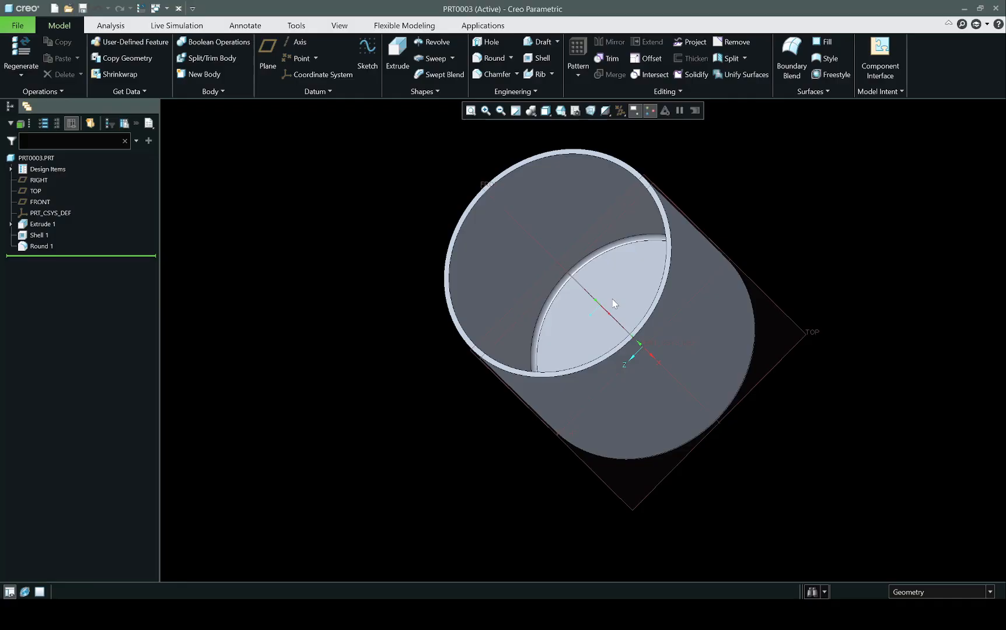
{"action": "mouse_move", "coordinate": [612, 299]}
{"action": "middle_mouse_down"}
{"action": "mouse_move", "coordinate": [634, 283]}
{"action": "mouse_move", "coordinate": [623, 294]}
{"action": "middle_mouse_up"}
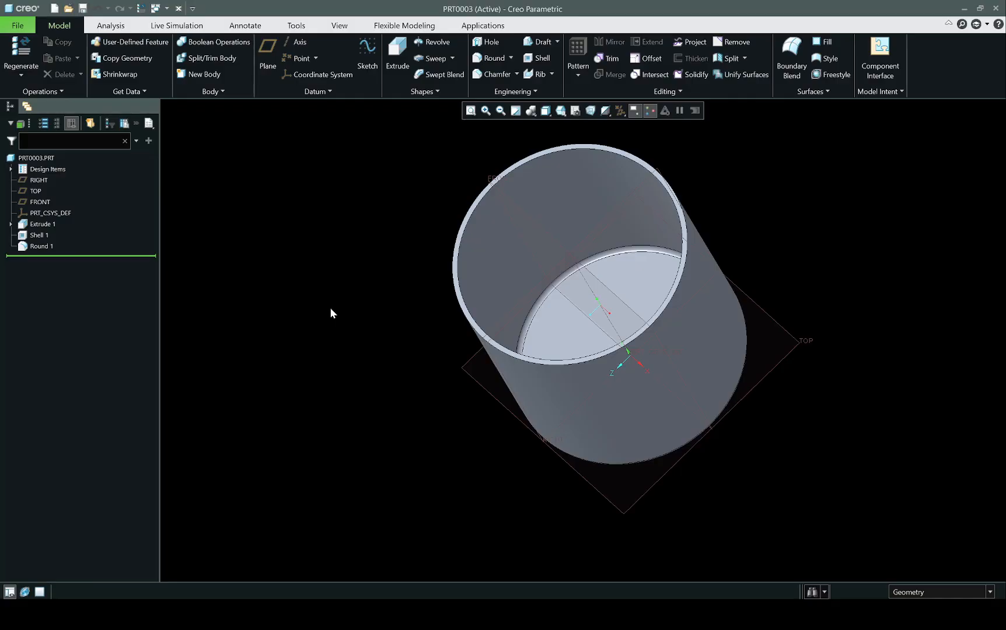
{"action": "mouse_move", "coordinate": [431, 289]}
{"action": "middle_mouse_down"}
{"action": "mouse_move", "coordinate": [373, 292]}
{"action": "mouse_move", "coordinate": [571, 344]}
{"action": "middle_mouse_up"}
{"action": "scroll", "coordinate": [575, 347], "scroll_direction": "up", "scroll_amount": 3}
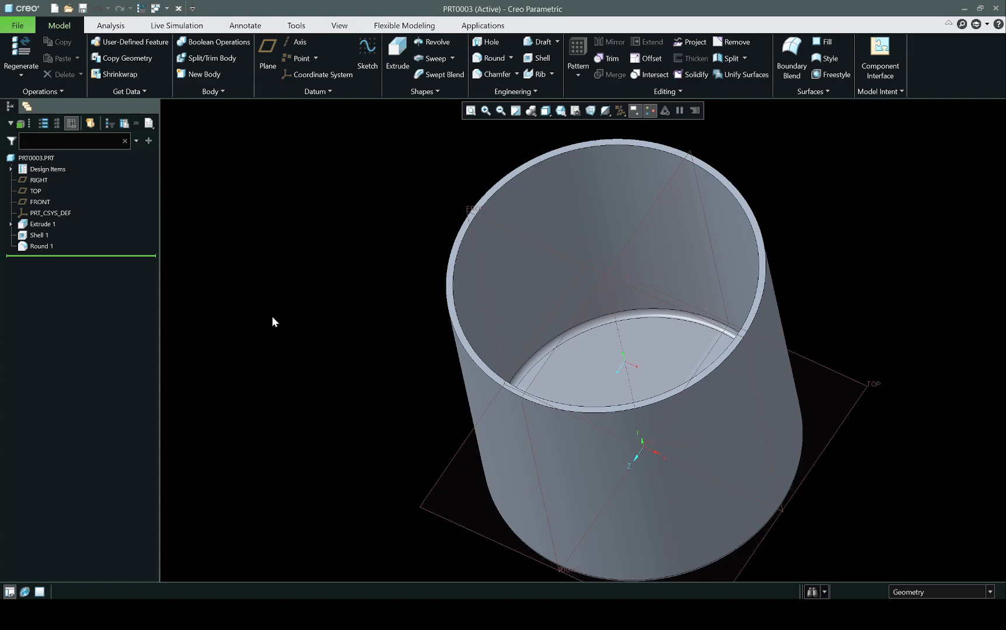
{"action": "left_click", "coordinate": [596, 371]}
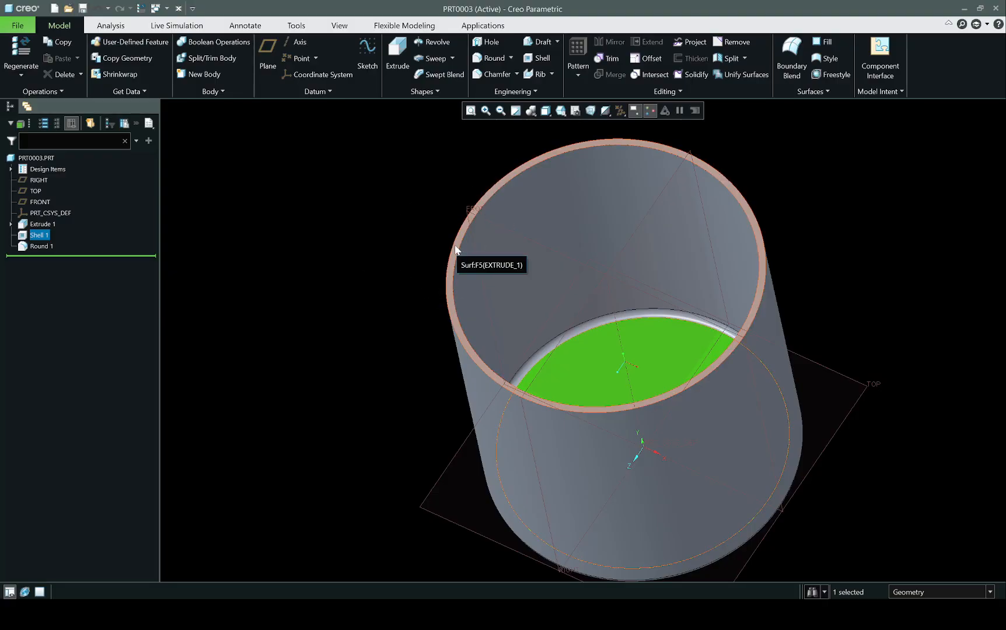
{"action": "key", "text": "ctrl"}
{"action": "key", "text": "ctrl"}
{"action": "left_click", "coordinate": [455, 252]}
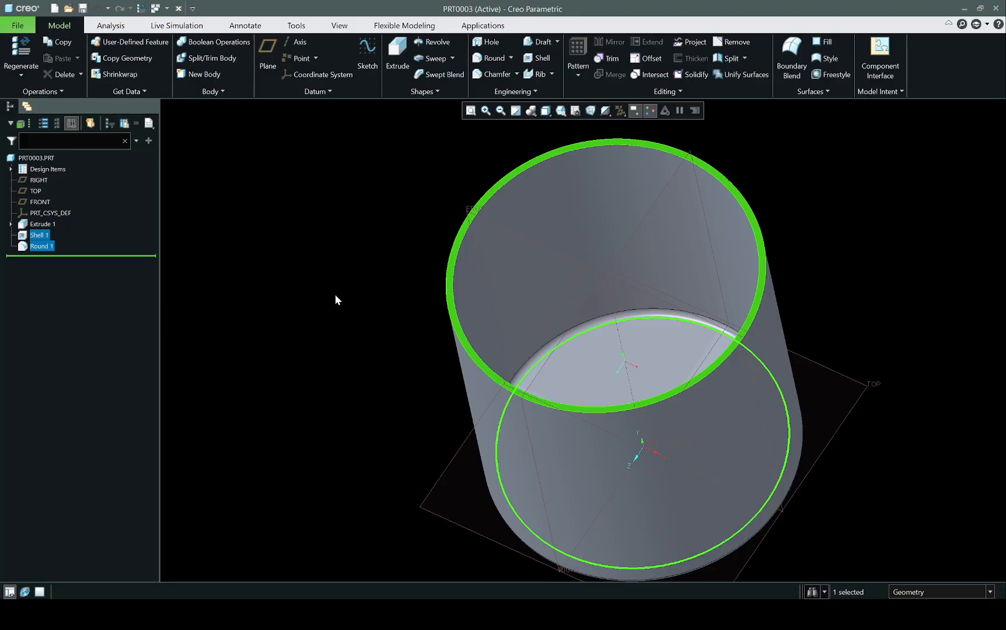
{"action": "right_click", "coordinate": [335, 294]}
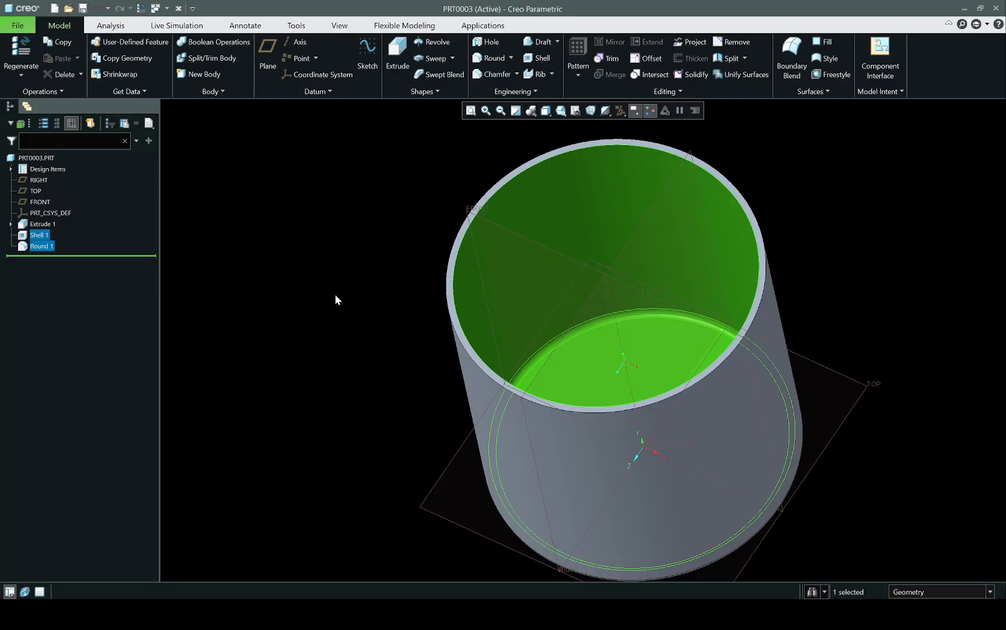
{"action": "key", "text": "ctrl+c"}
{"action": "key", "text": "ctrl+v"}
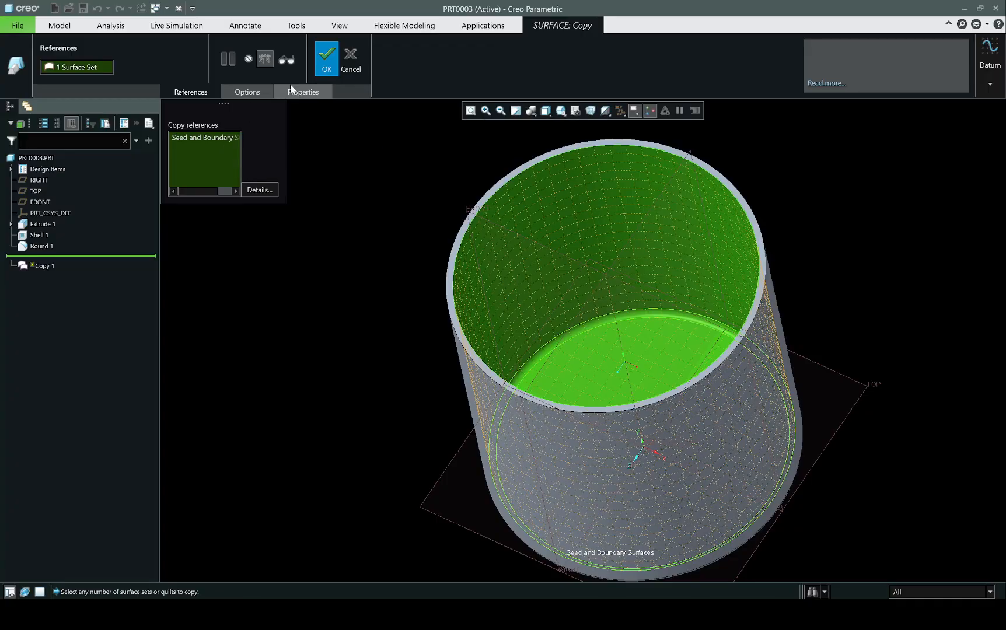
{"action": "left_click", "coordinate": [327, 59]}
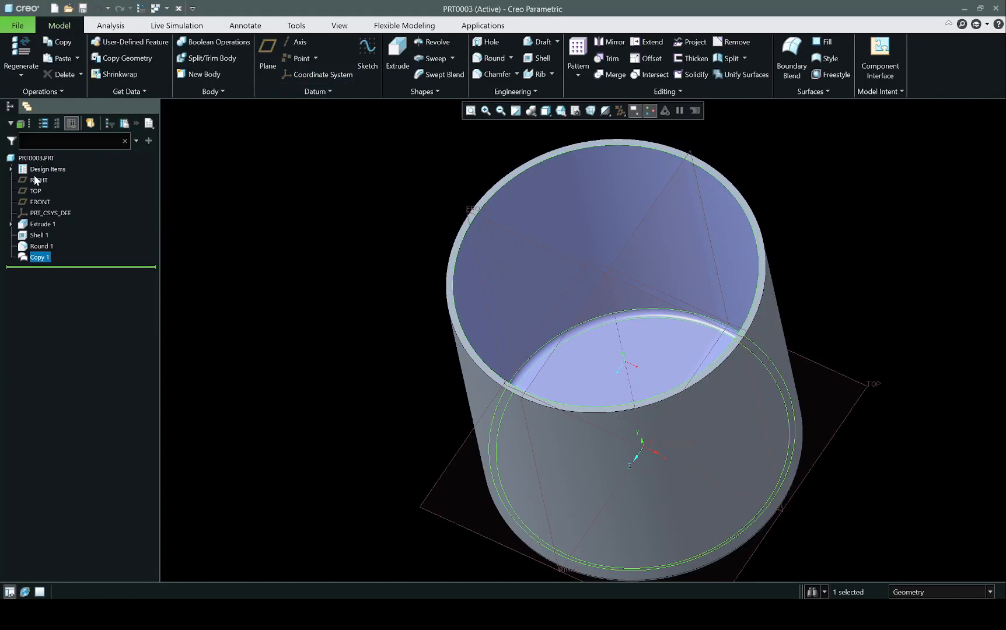
Step: Hide the original cup body, Body 1, so that only the copied quilt is displayed
{"action": "left_click", "coordinate": [12, 169]}
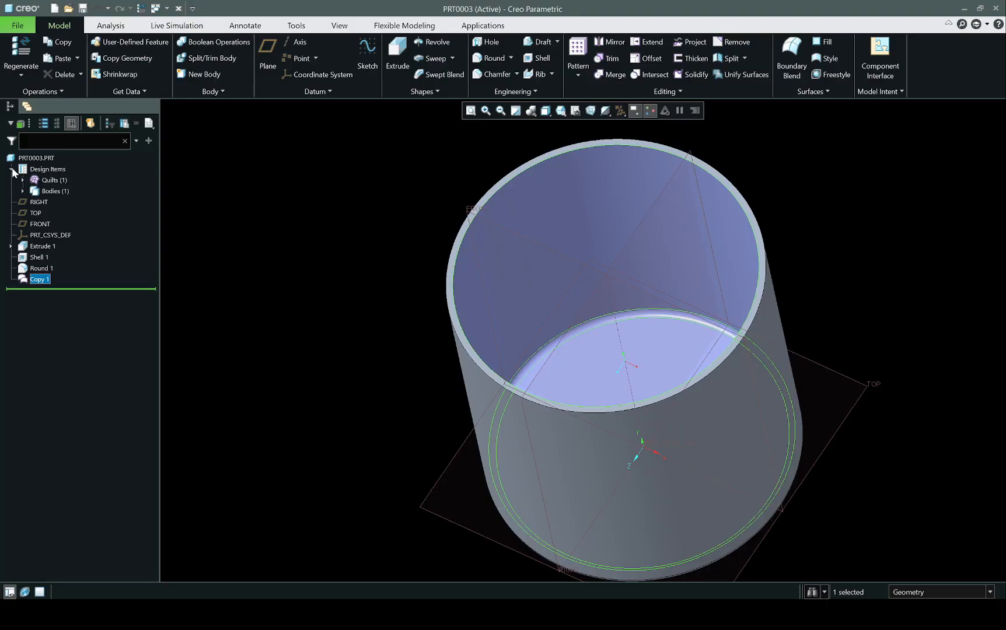
{"action": "left_click", "coordinate": [53, 192]}
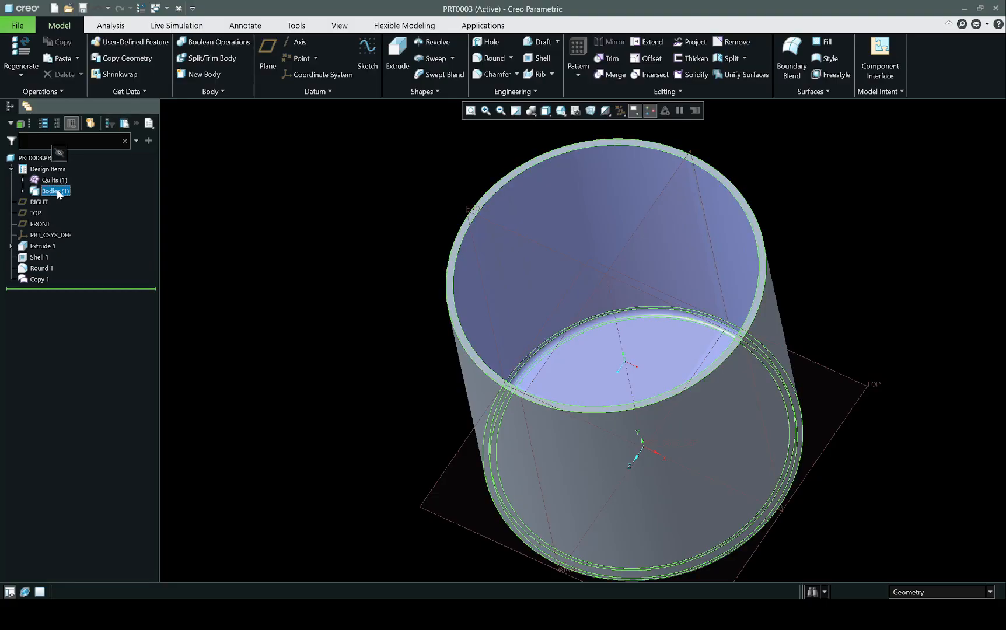
{"action": "left_click", "coordinate": [22, 191]}
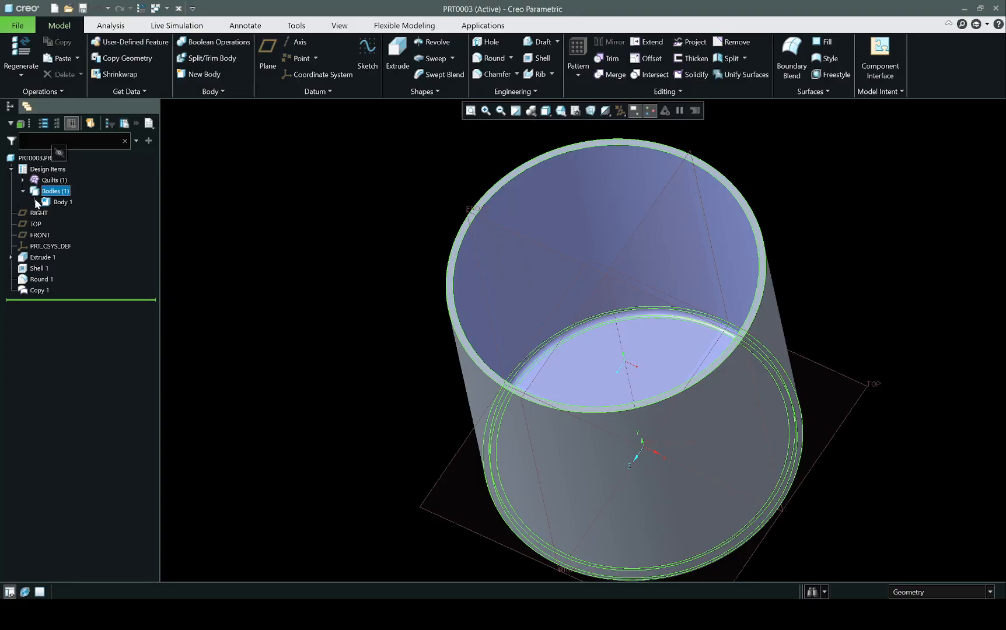
{"action": "left_click", "coordinate": [61, 202]}
{"action": "right_click", "coordinate": [62, 201]}
{"action": "left_click", "coordinate": [84, 186]}
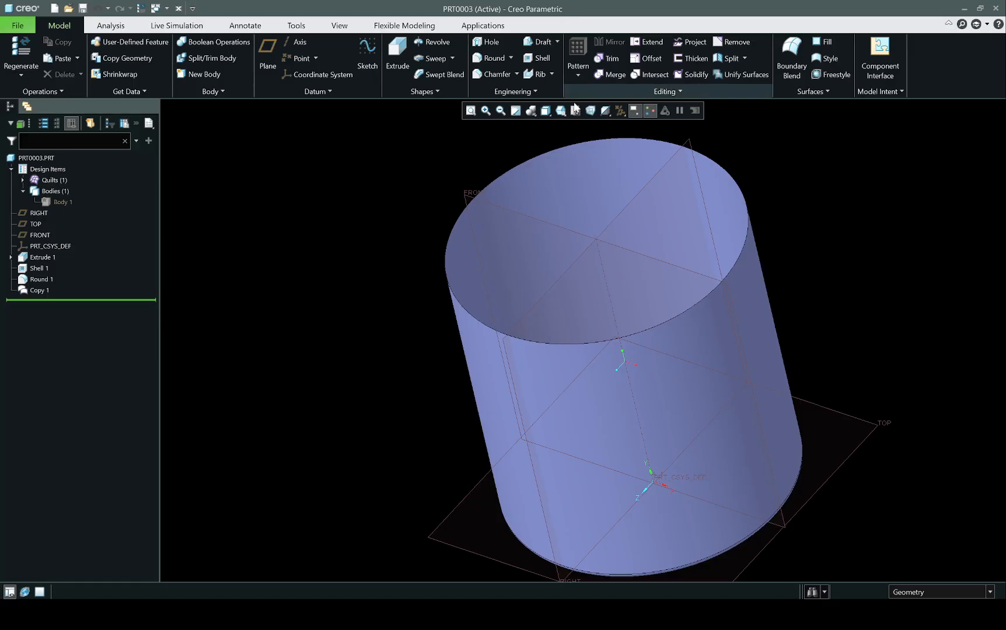
Step: Start a Fill feature and create a datum plane through a vertex on the quilt's open rim, parallel to the TOP plane
{"action": "left_click", "coordinate": [825, 46]}
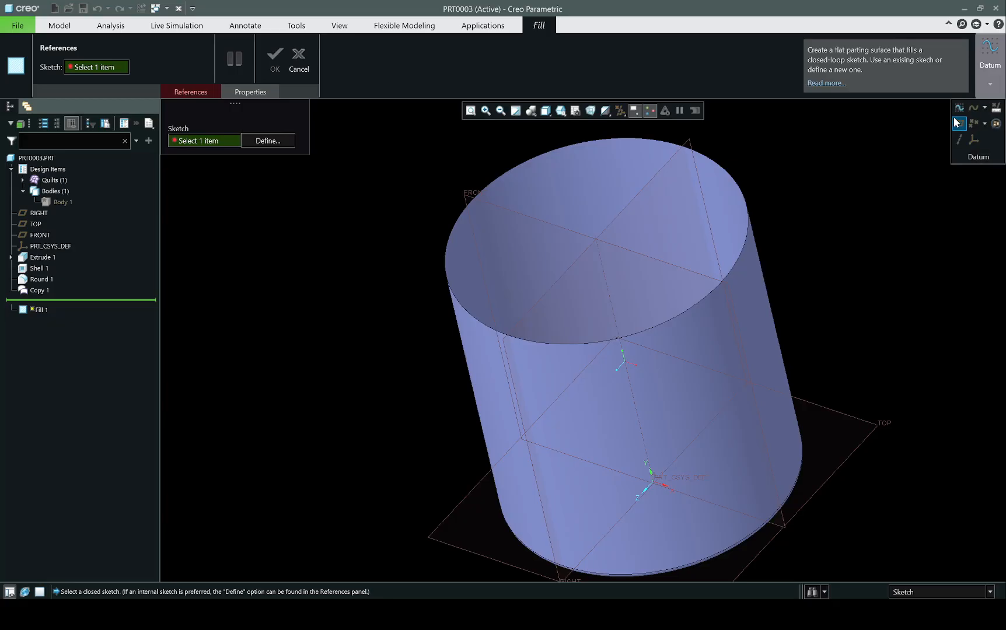
{"action": "left_click", "coordinate": [959, 123]}
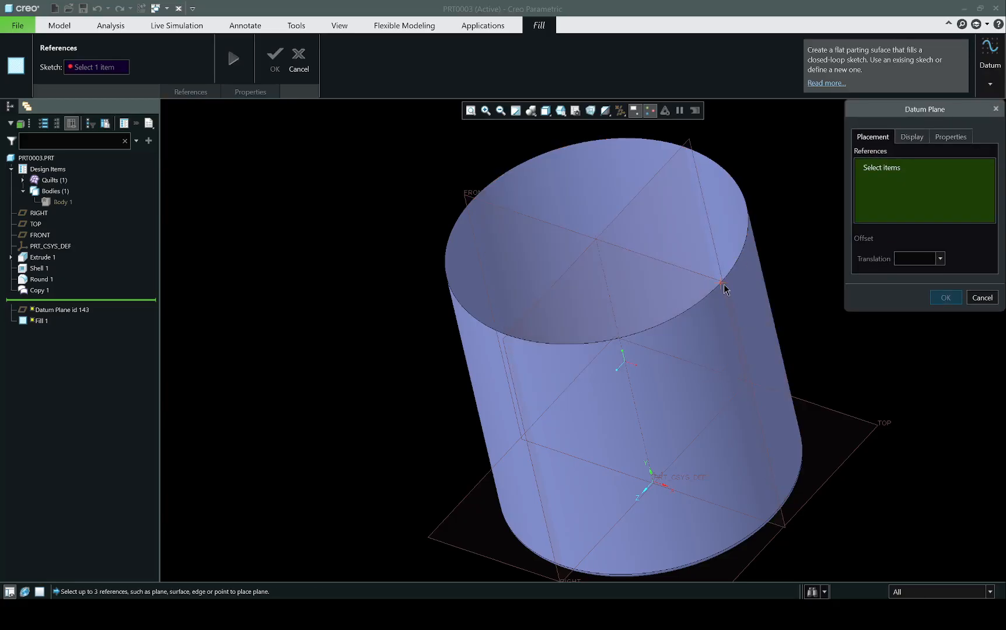
{"action": "left_click", "coordinate": [722, 284]}
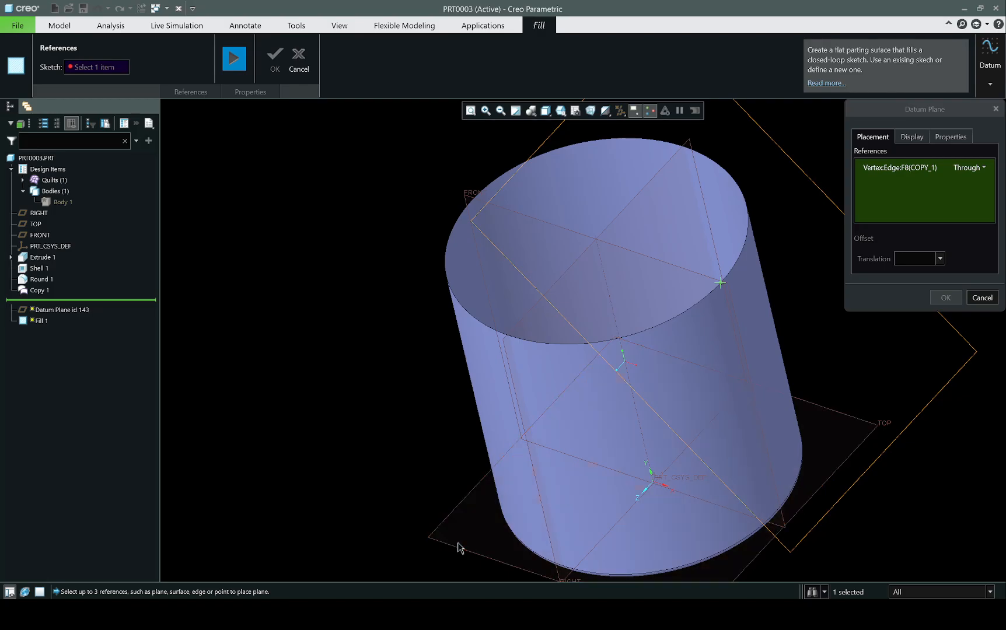
{"action": "left_click", "coordinate": [460, 550], "text": "ctrl"}
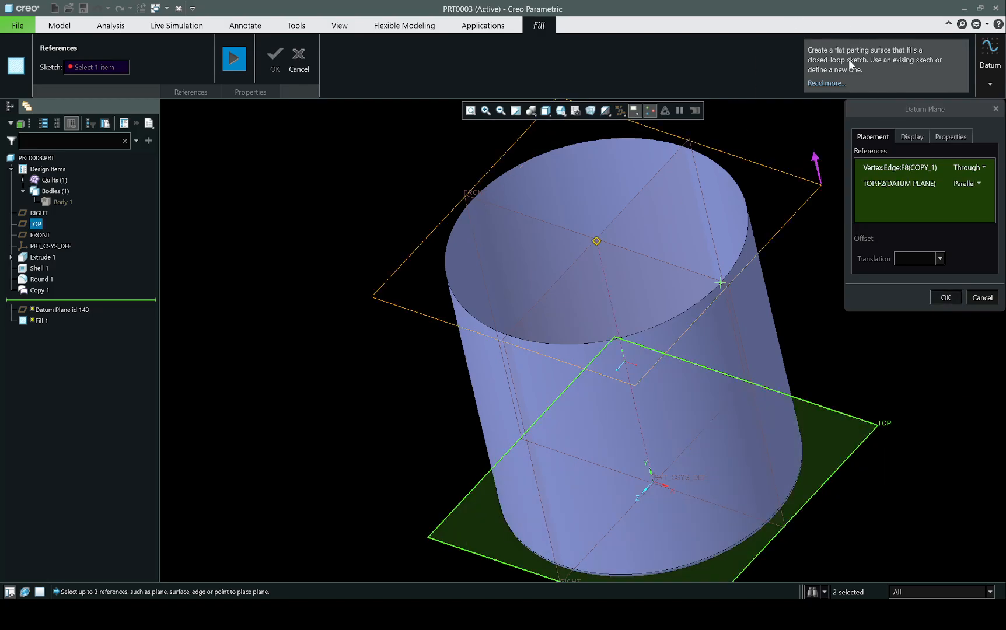
{"action": "left_click", "coordinate": [945, 297]}
{"action": "left_click", "coordinate": [234, 59]}
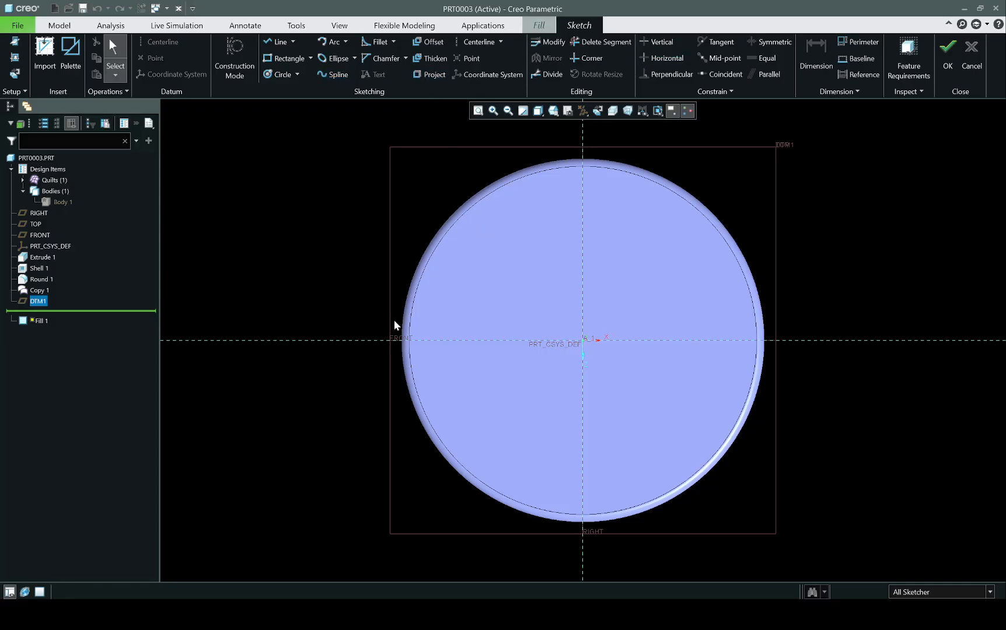
Step: Try to project the quilt's circular rim edges into the fill sketch and exit the sketch
{"action": "left_click", "coordinate": [430, 77]}
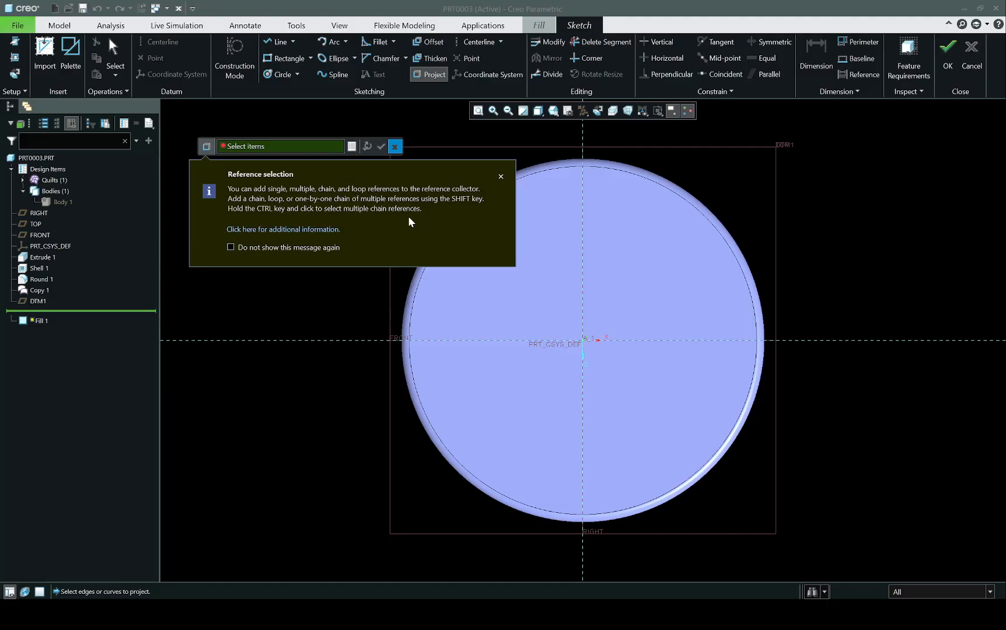
{"action": "left_click", "coordinate": [501, 177]}
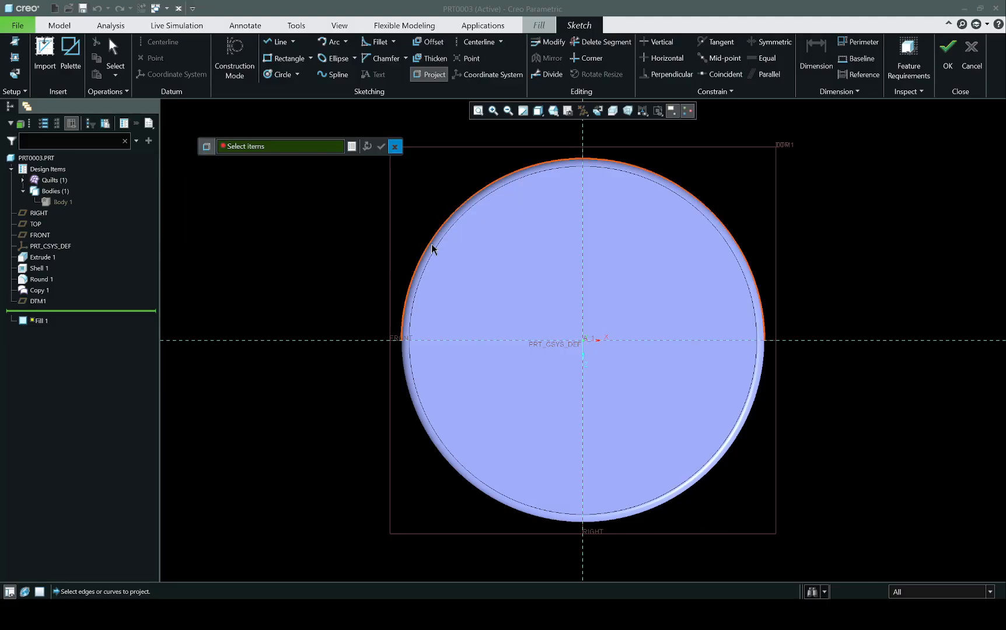
{"action": "left_click", "coordinate": [426, 253]}
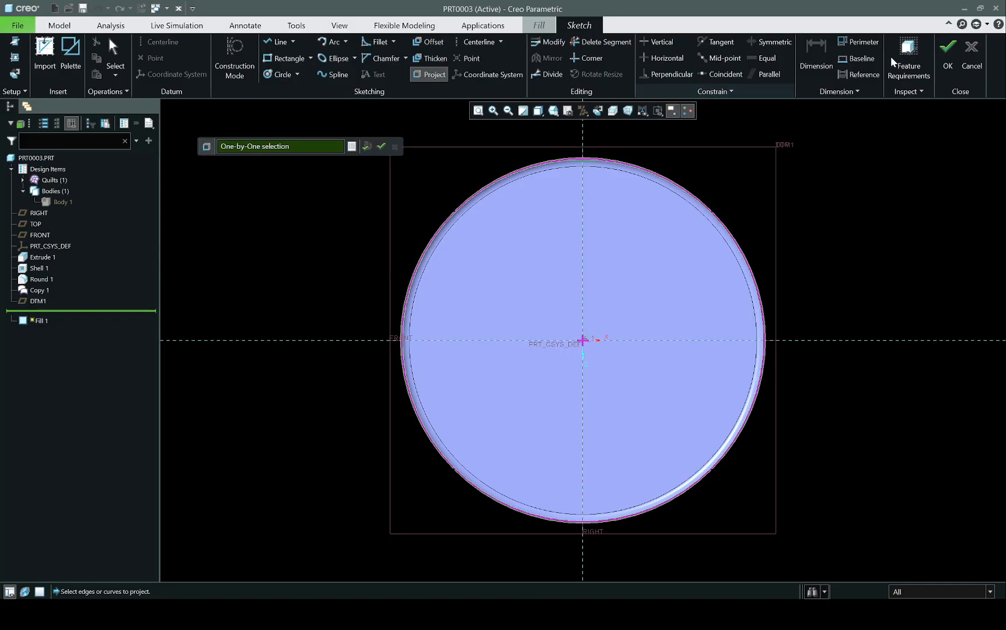
{"action": "left_click", "coordinate": [948, 58]}
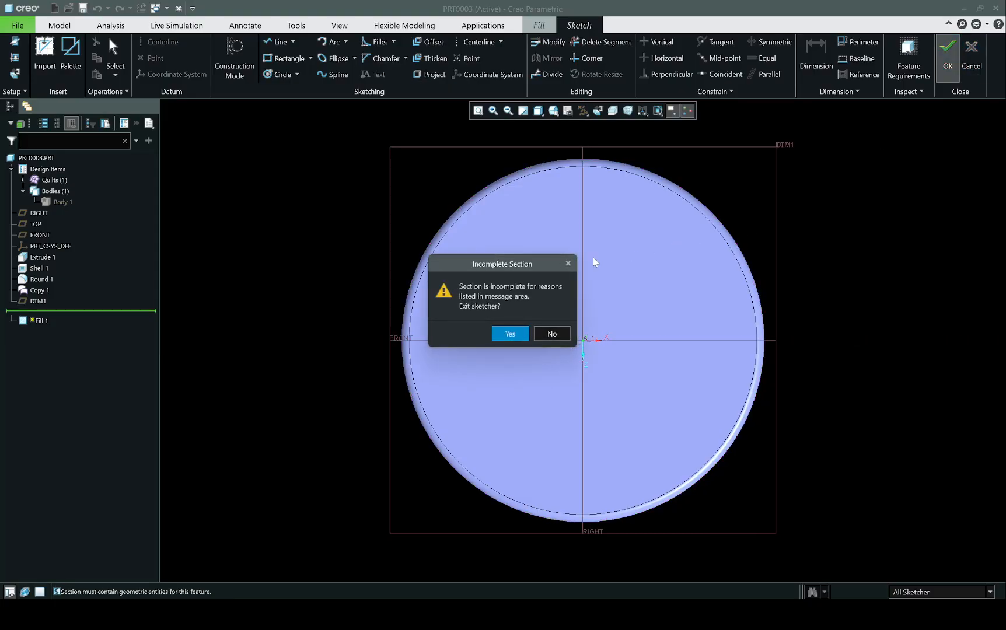
{"action": "left_click", "coordinate": [511, 335]}
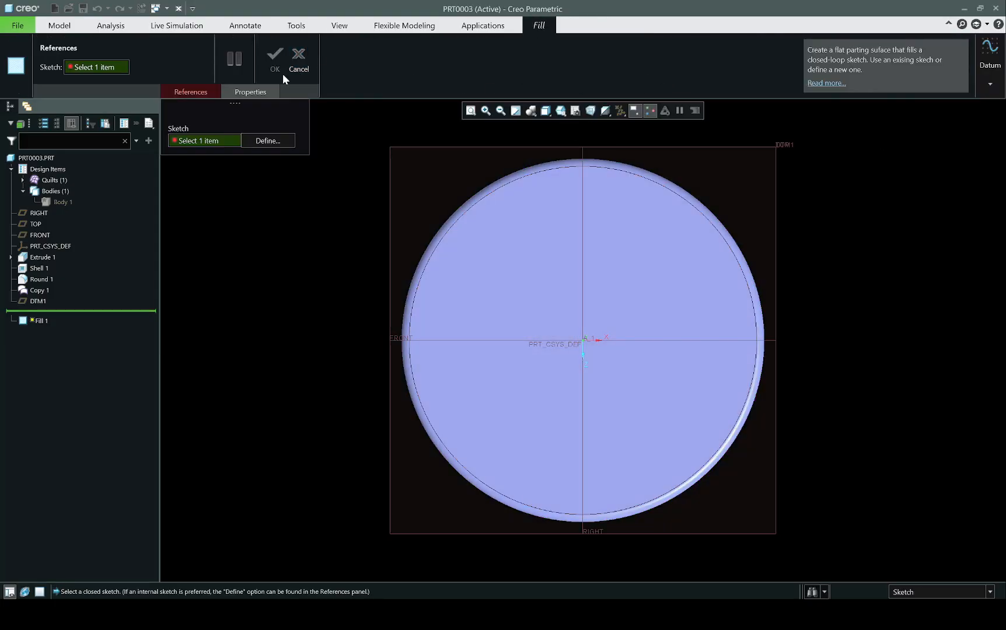
Step: Define an internal sketch on DTM1, project the quilt's circular rim into it, and complete the fill that closes the open end
{"action": "left_click", "coordinate": [190, 91]}
{"action": "left_click", "coordinate": [190, 91]}
{"action": "left_click", "coordinate": [272, 141]}
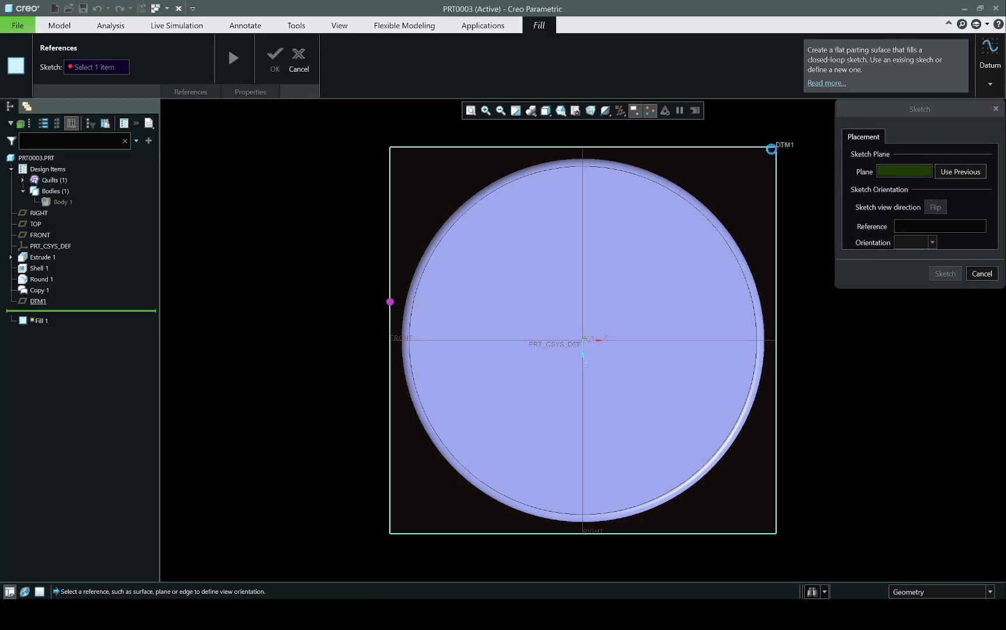
{"action": "left_click", "coordinate": [774, 148]}
{"action": "left_click", "coordinate": [948, 273]}
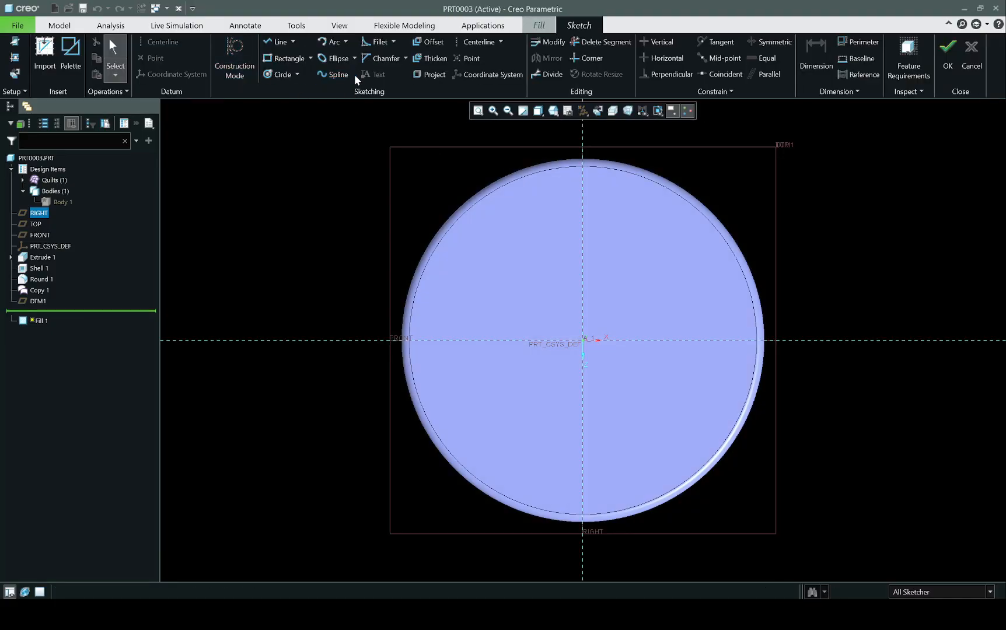
{"action": "left_click", "coordinate": [430, 74]}
{"action": "left_click", "coordinate": [538, 169]}
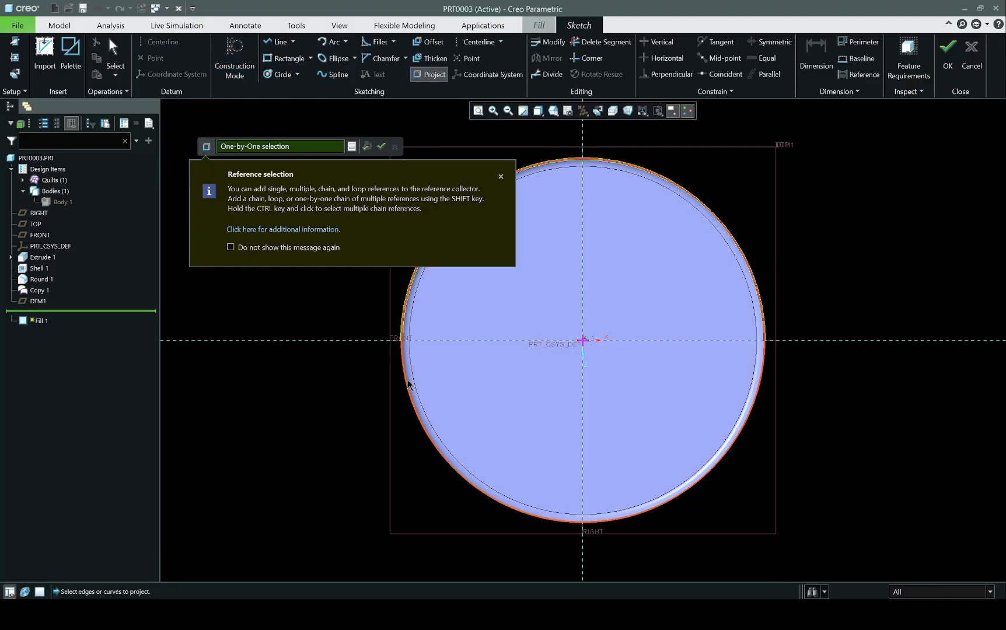
{"action": "left_click", "coordinate": [382, 147]}
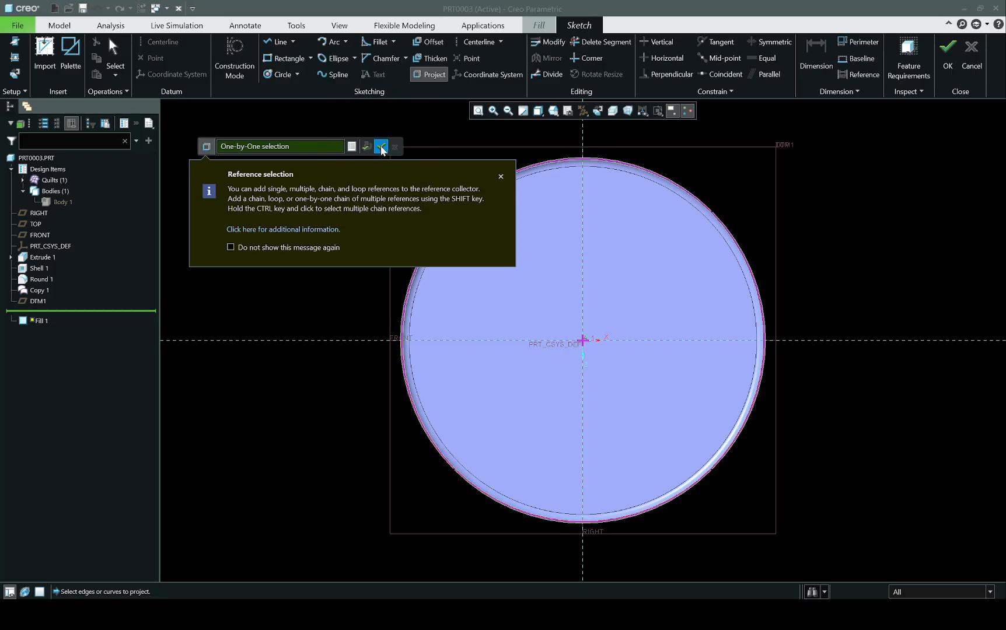
{"action": "left_click", "coordinate": [947, 59]}
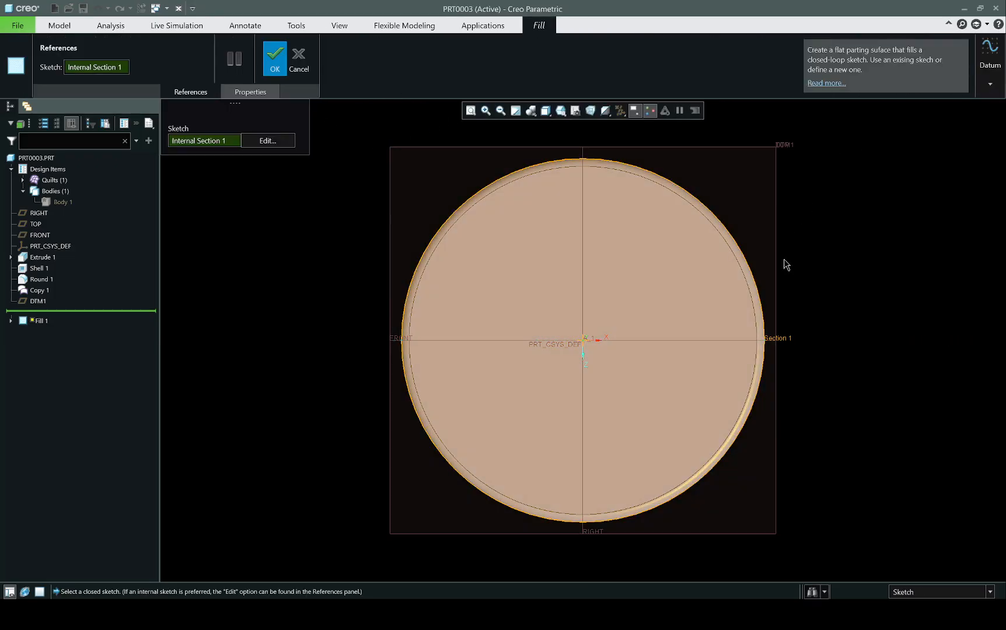
{"action": "left_click", "coordinate": [276, 66]}
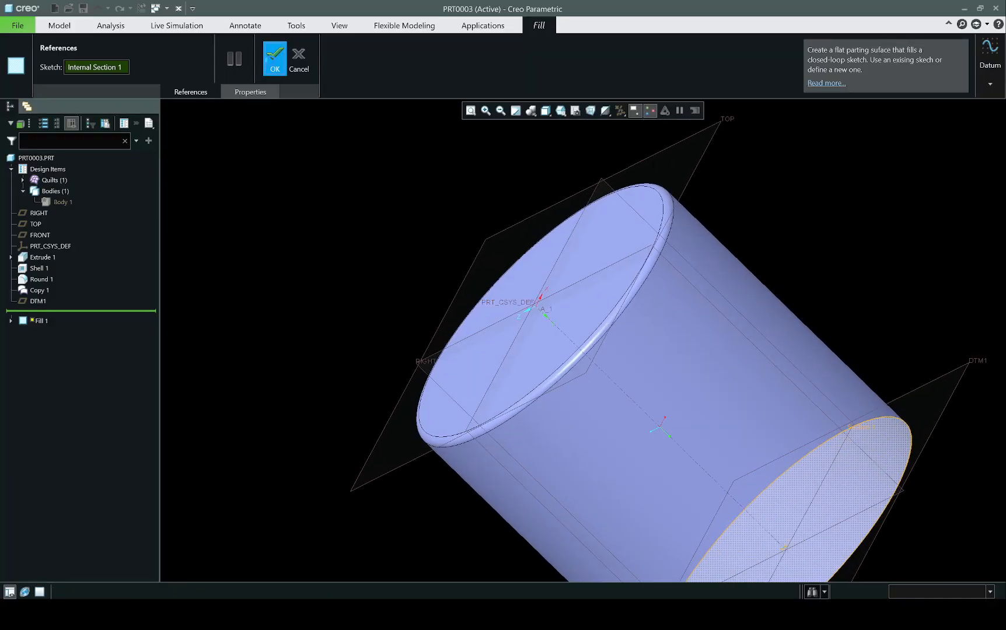
Step: Merge the flat fill quilt with the copied interior quilt
{"action": "middle_click_drag", "start_coordinate": [512, 139], "coordinate": [407, 182]}
{"action": "left_click", "coordinate": [409, 182]}
{"action": "middle_click_drag", "start_coordinate": [611, 312], "coordinate": [707, 111]}
{"action": "left_click", "coordinate": [612, 75]}
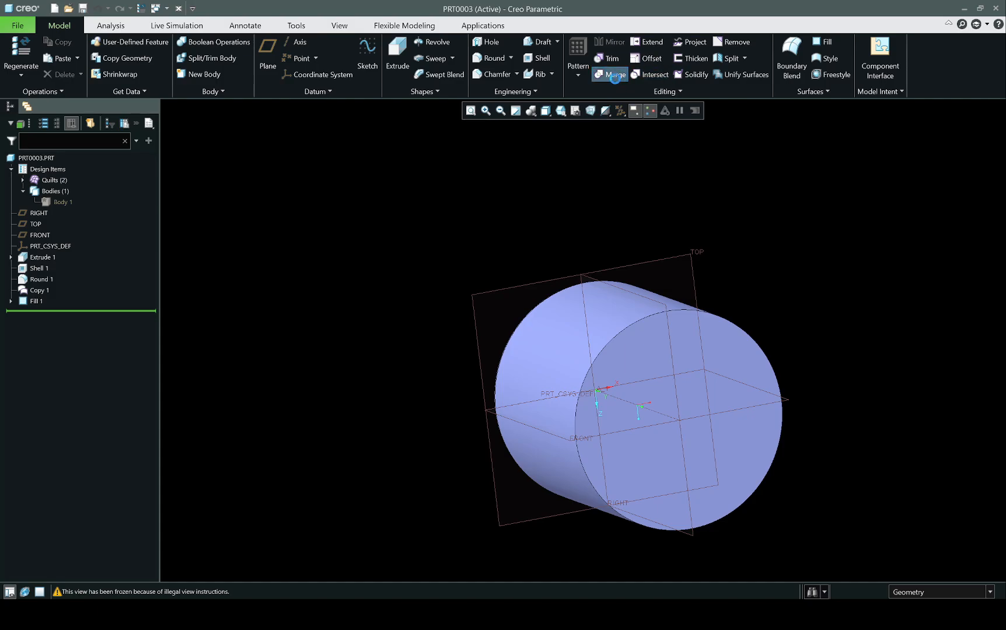
{"action": "left_click", "coordinate": [644, 384]}
{"action": "left_click", "coordinate": [549, 384], "text": "ctrl"}
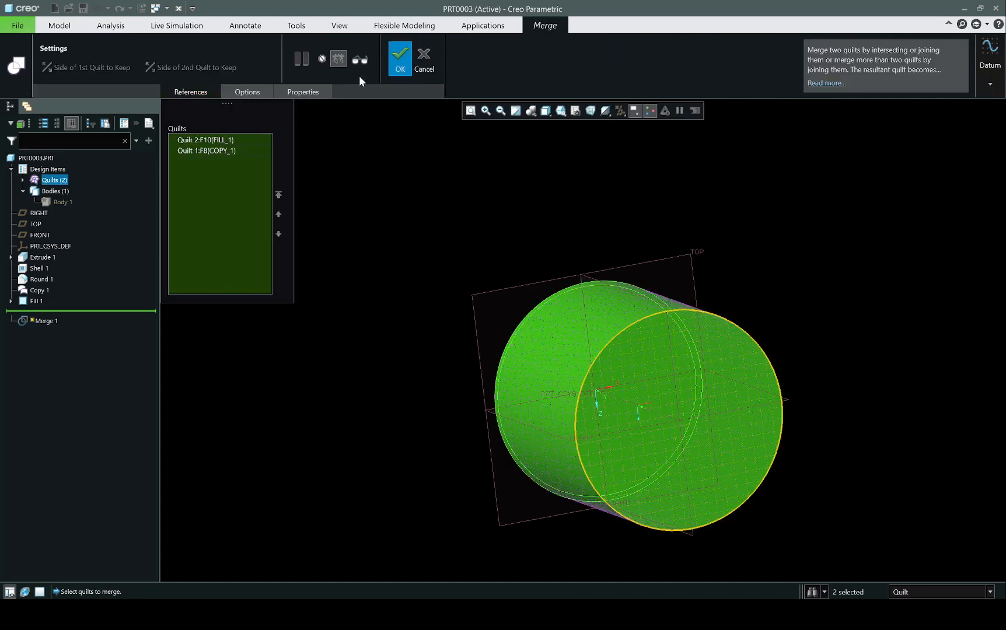
{"action": "left_click", "coordinate": [400, 61]}
Step: Solidify the merged quilt with Fill with Solid, adding the geometry to a new body
{"action": "left_click", "coordinate": [691, 74]}
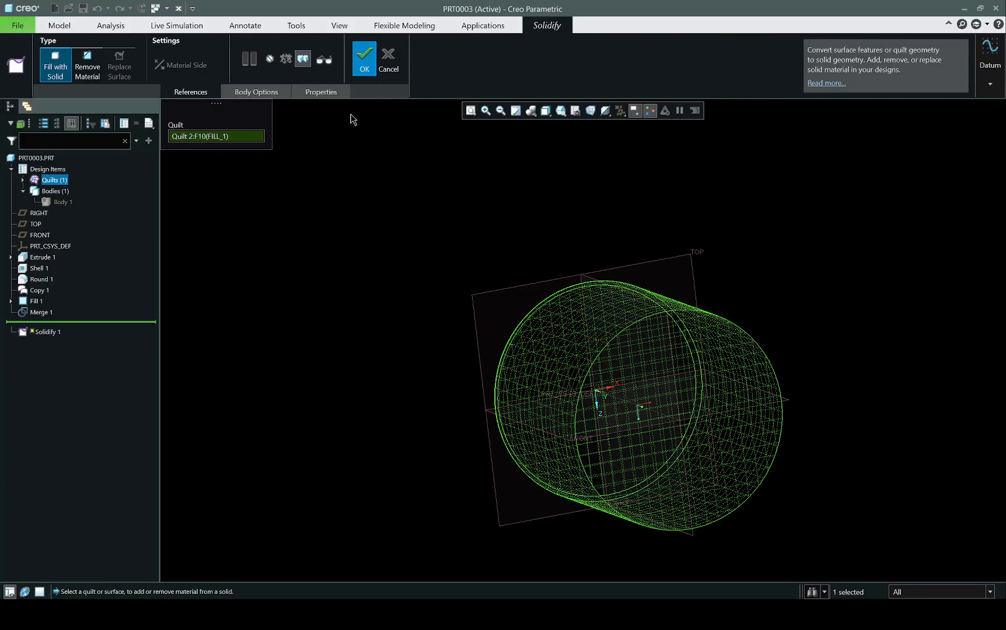
{"action": "left_click", "coordinate": [256, 92]}
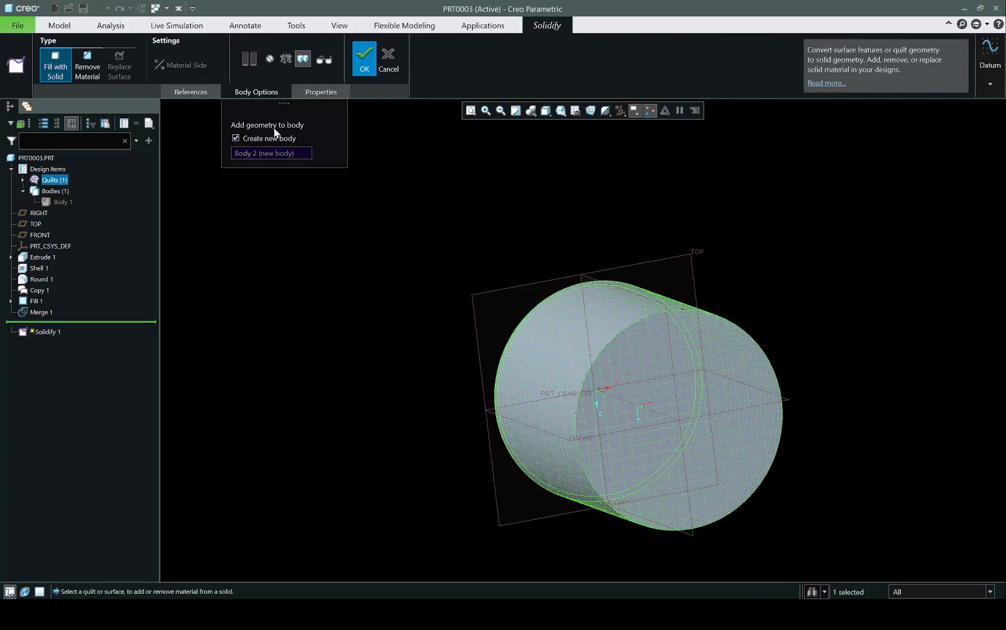
{"action": "left_click", "coordinate": [369, 66]}
Step: Show the hidden cup body, Body 1, and inspect it together with the solid inner volume from several sides
{"action": "middle_click_drag", "start_coordinate": [362, 249], "coordinate": [349, 221]}
{"action": "right_click", "coordinate": [63, 192]}
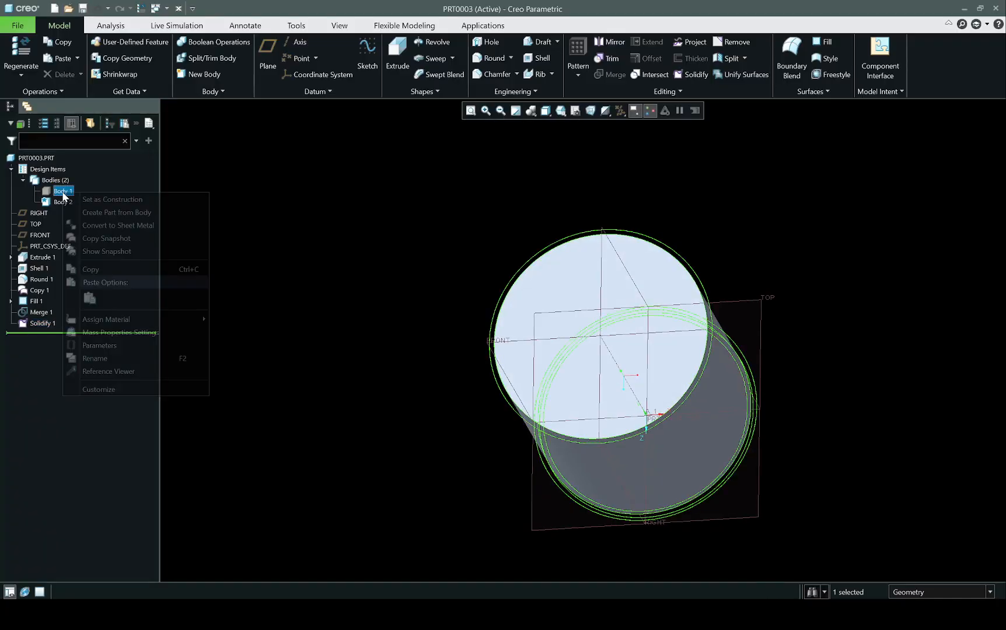
{"action": "left_click", "coordinate": [84, 175]}
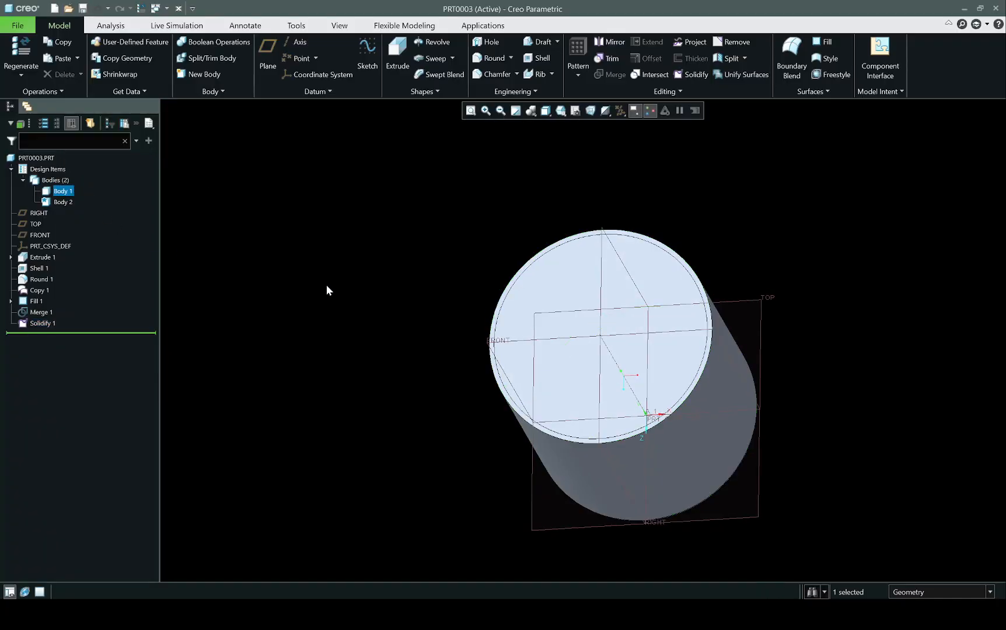
{"action": "middle_click_drag", "start_coordinate": [514, 327], "coordinate": [488, 329]}
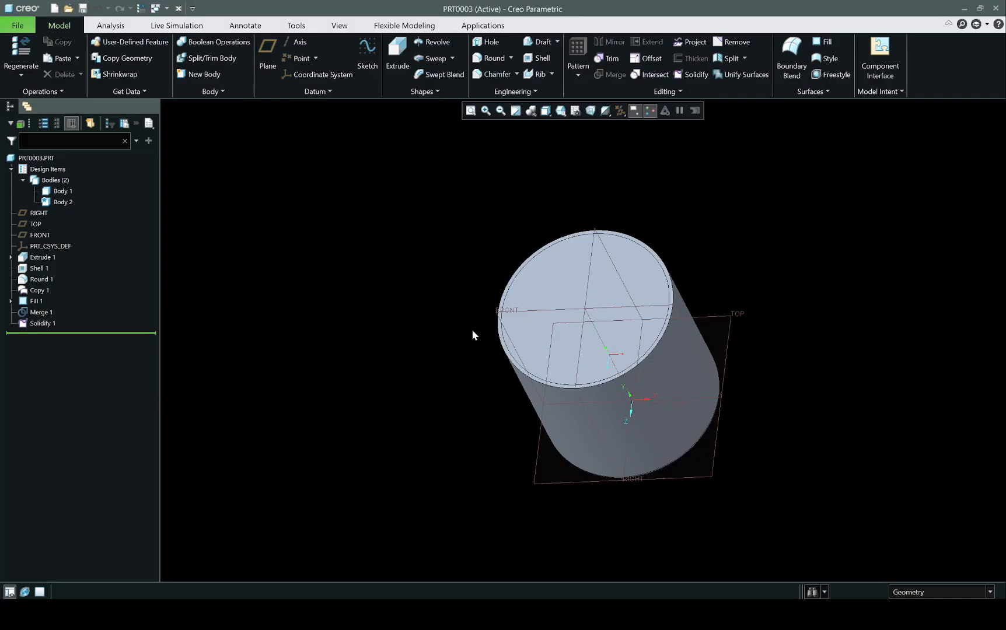
{"action": "mouse_move", "coordinate": [473, 331]}
{"action": "middle_mouse_down"}
{"action": "mouse_move", "coordinate": [621, 311]}
{"action": "mouse_move", "coordinate": [631, 367]}
{"action": "middle_mouse_up"}
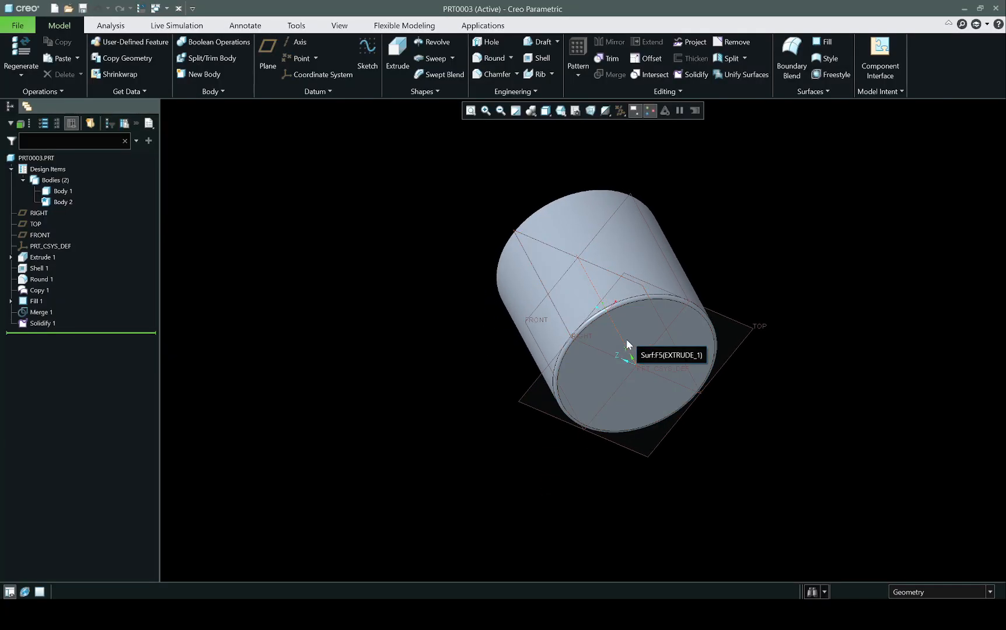
{"action": "mouse_move", "coordinate": [628, 332]}
{"action": "middle_mouse_down"}
{"action": "mouse_move", "coordinate": [614, 365]}
{"action": "mouse_move", "coordinate": [566, 345]}
{"action": "middle_mouse_up"}
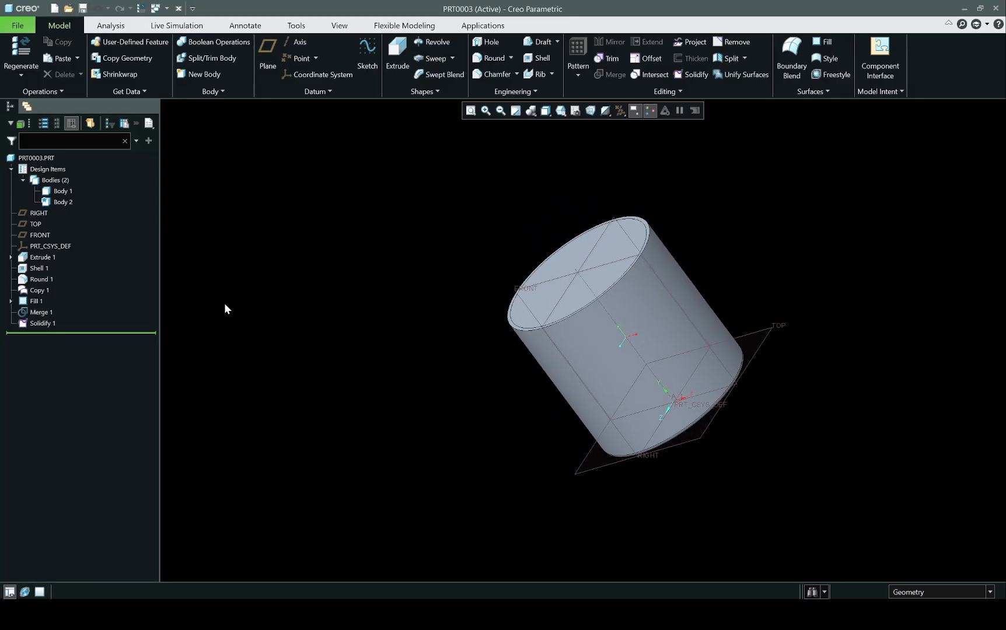